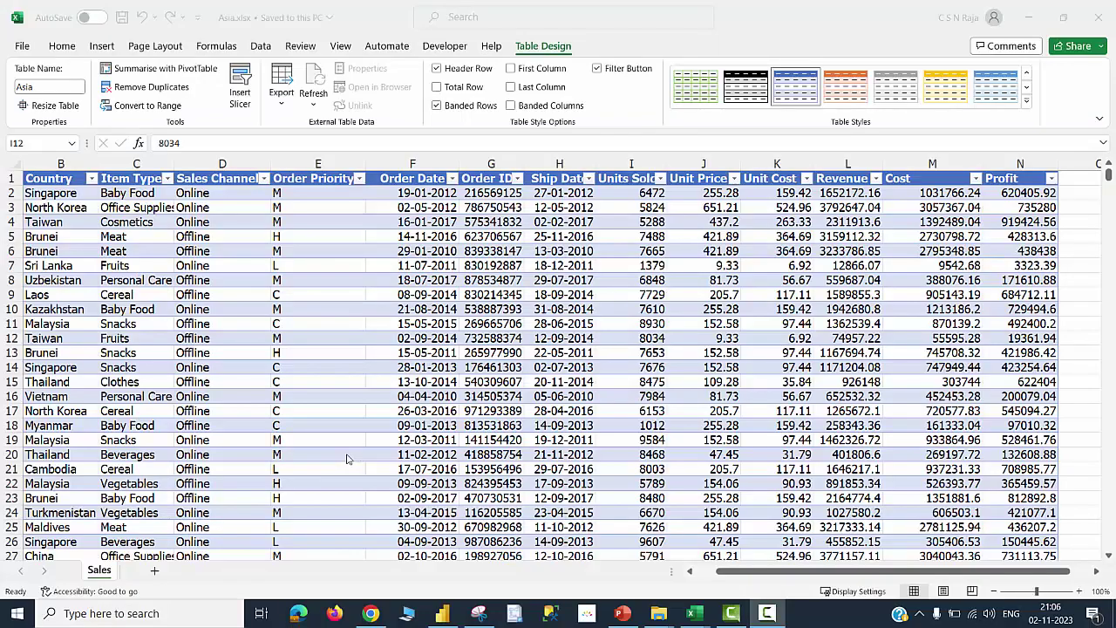
Step: Switch from Excel to Power BI Desktop, showing the Asia table's 14,456 rows
left_click(342, 456)
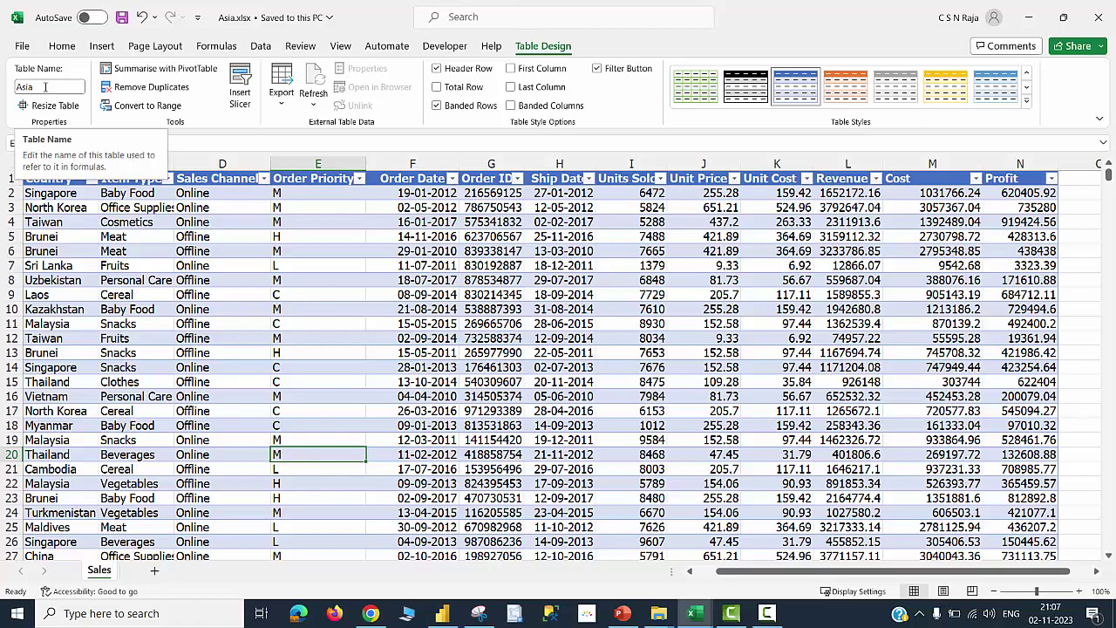
left_click(444, 614)
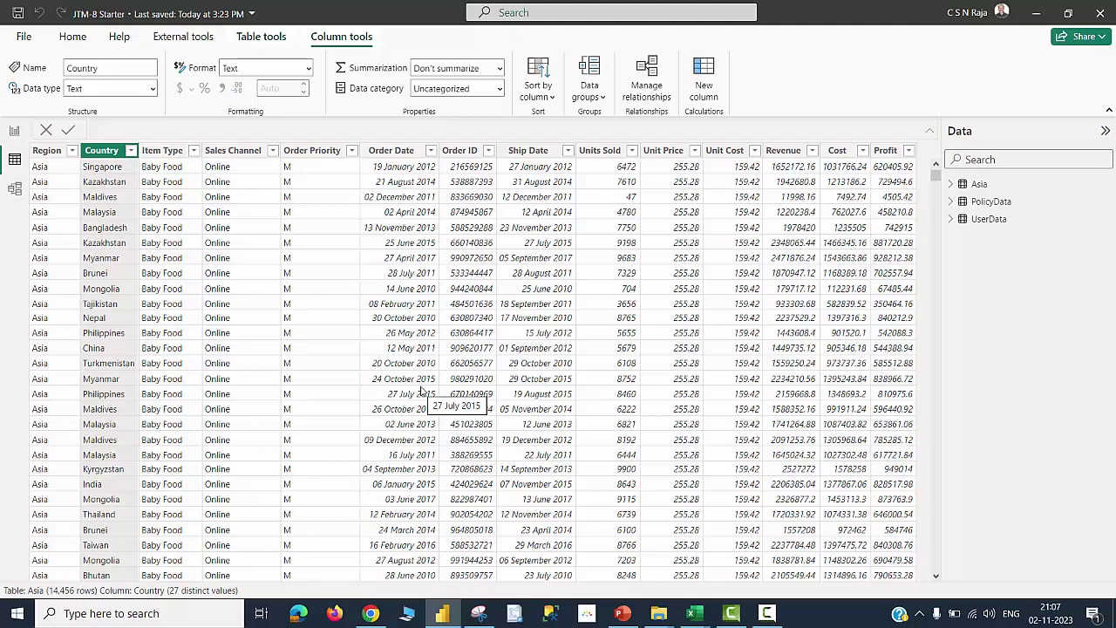
Step: Create a calculated table Country Table = VALUES(Asia[Country]), giving 27 distinct countries
left_click(72, 36)
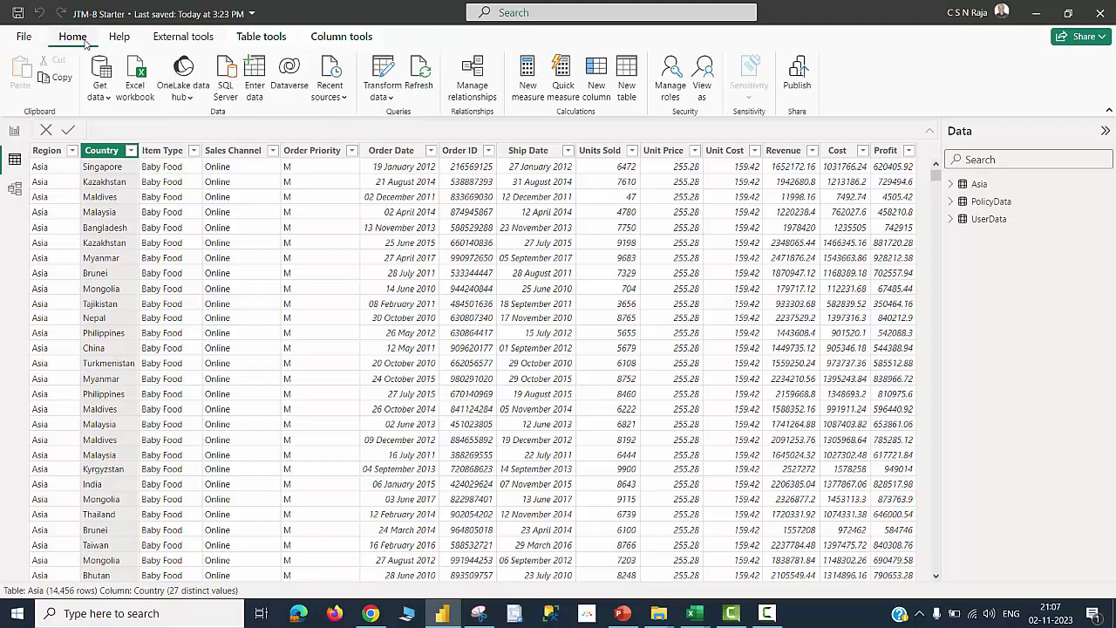
left_click(628, 77)
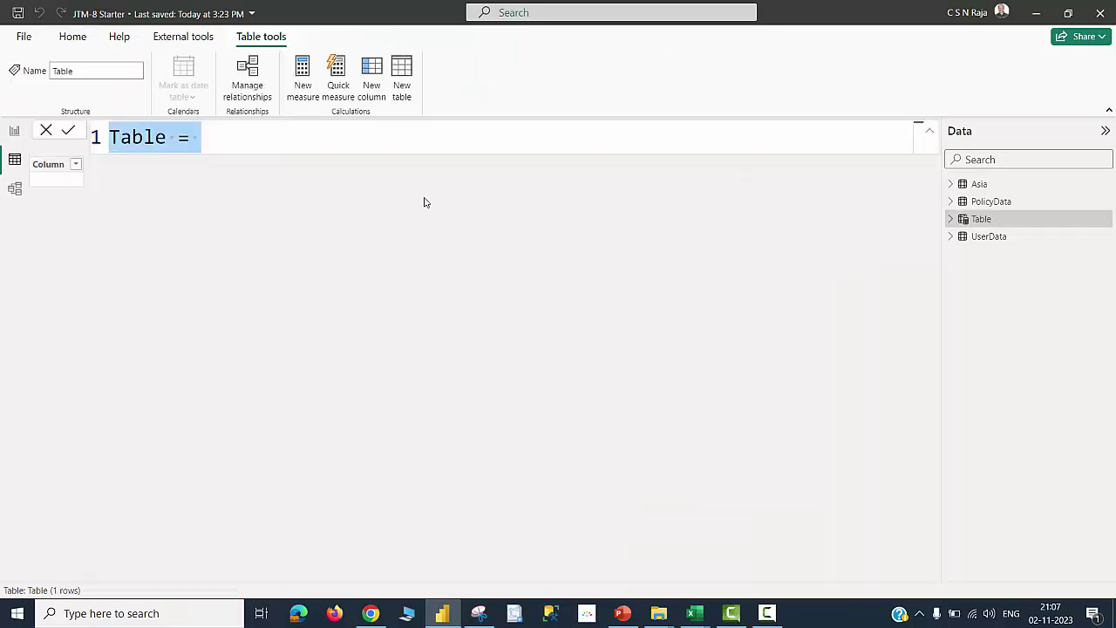
type("Co")
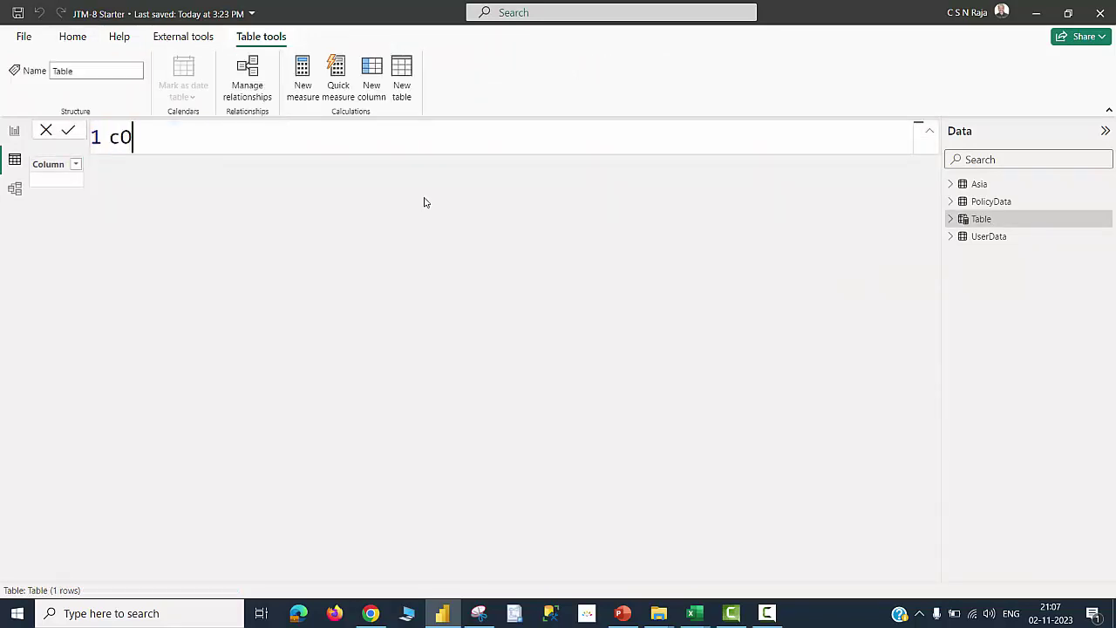
key("BackSpace")
key("BackSpace")
type("Country Table = V")
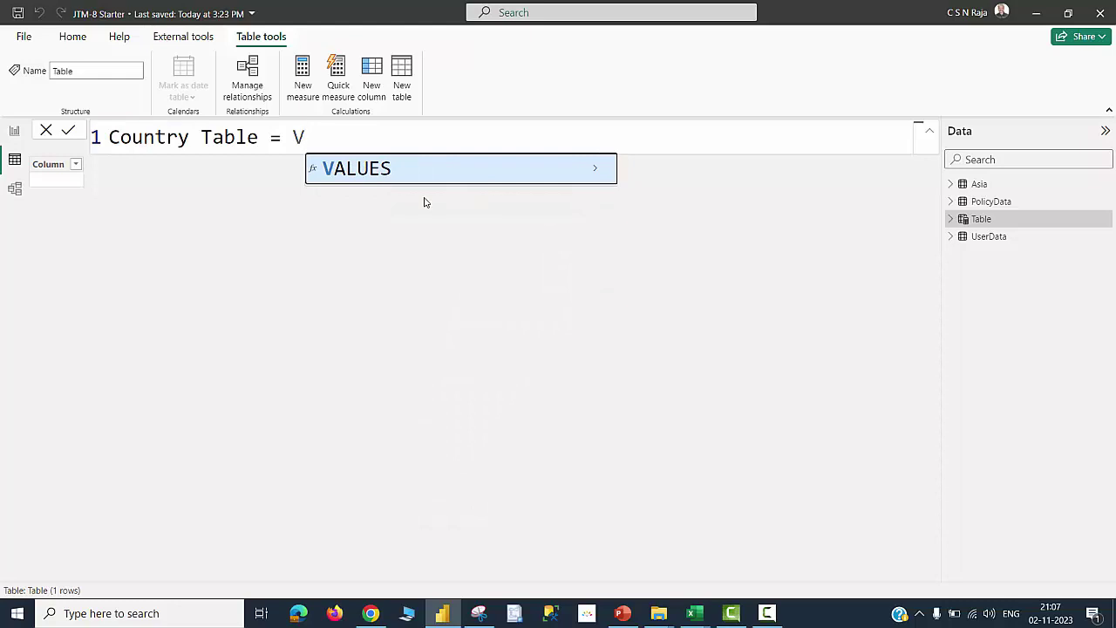
key("Tab")
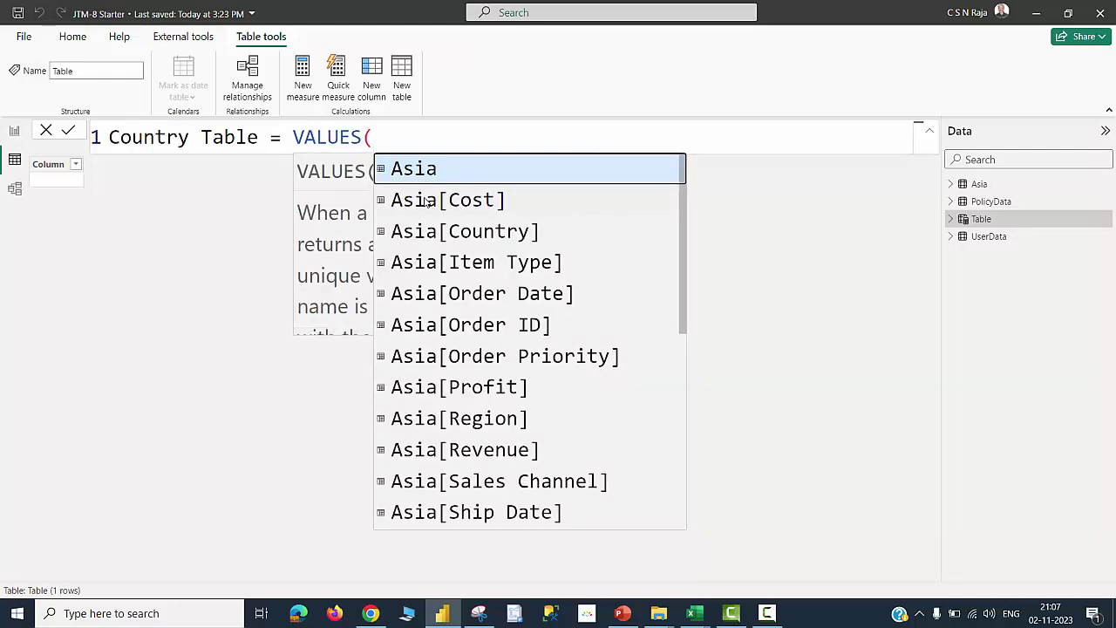
left_click(429, 229)
type(")")
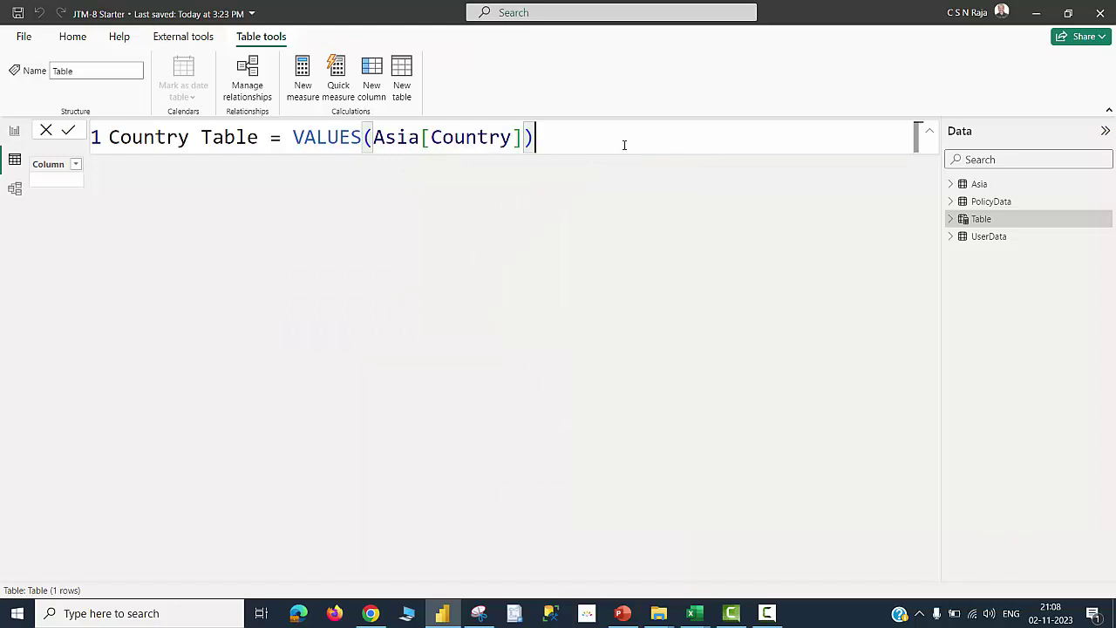
key("Return")
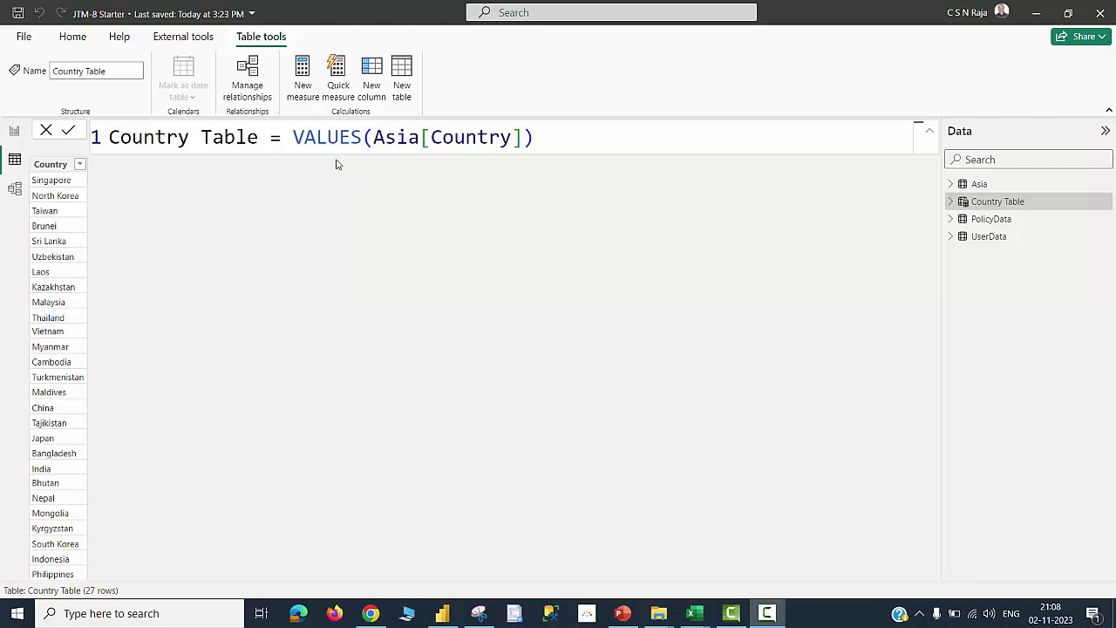
Step: Wrap the formula in CALCULATETABLE filtered on Asia[Profit] > 1700000, leaving 17 countries
double_click(294, 137)
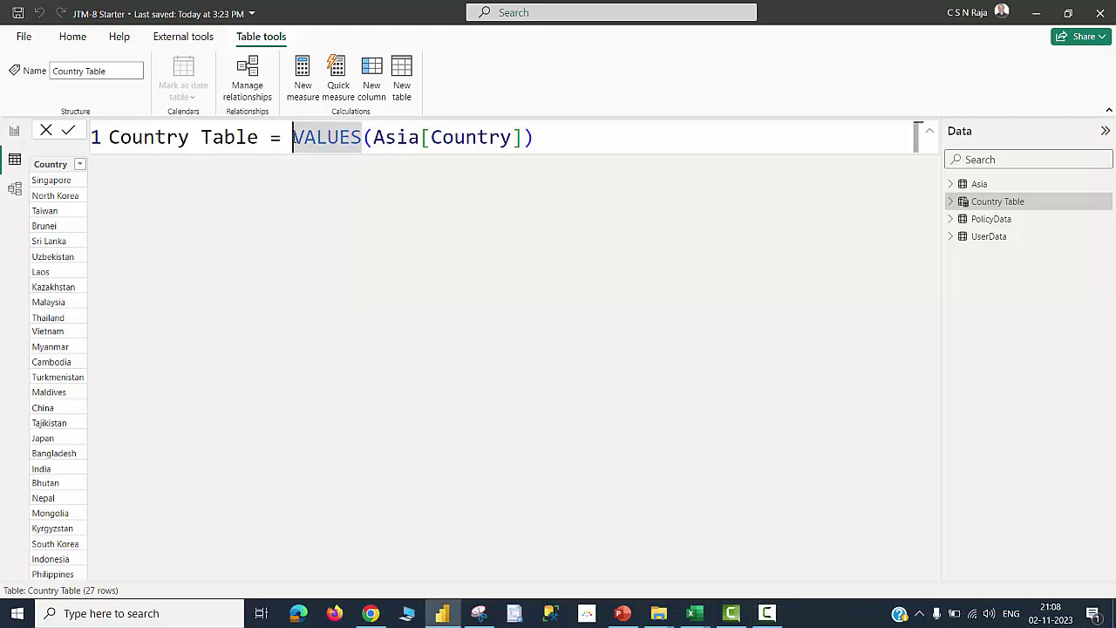
type("CAL")
key("Tab")
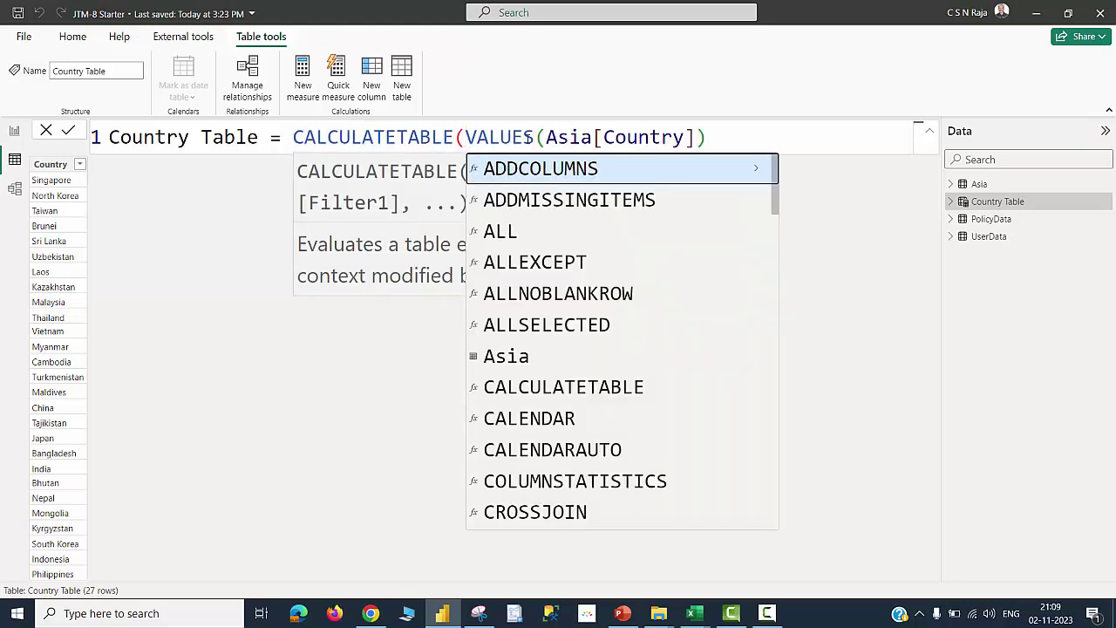
left_click(734, 137)
type(",")
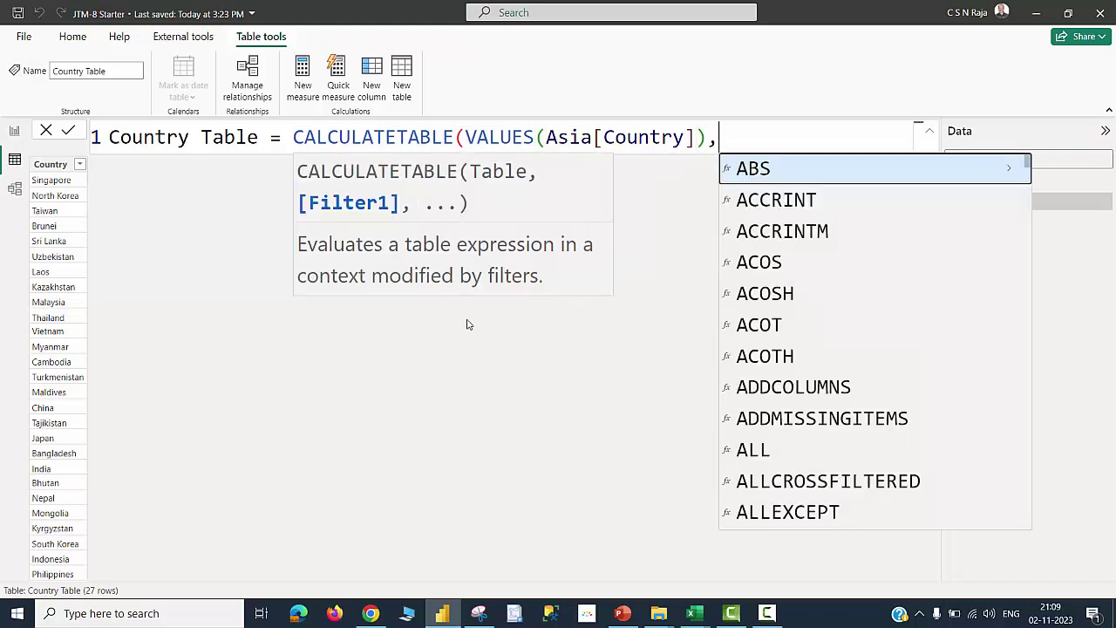
type("AS")
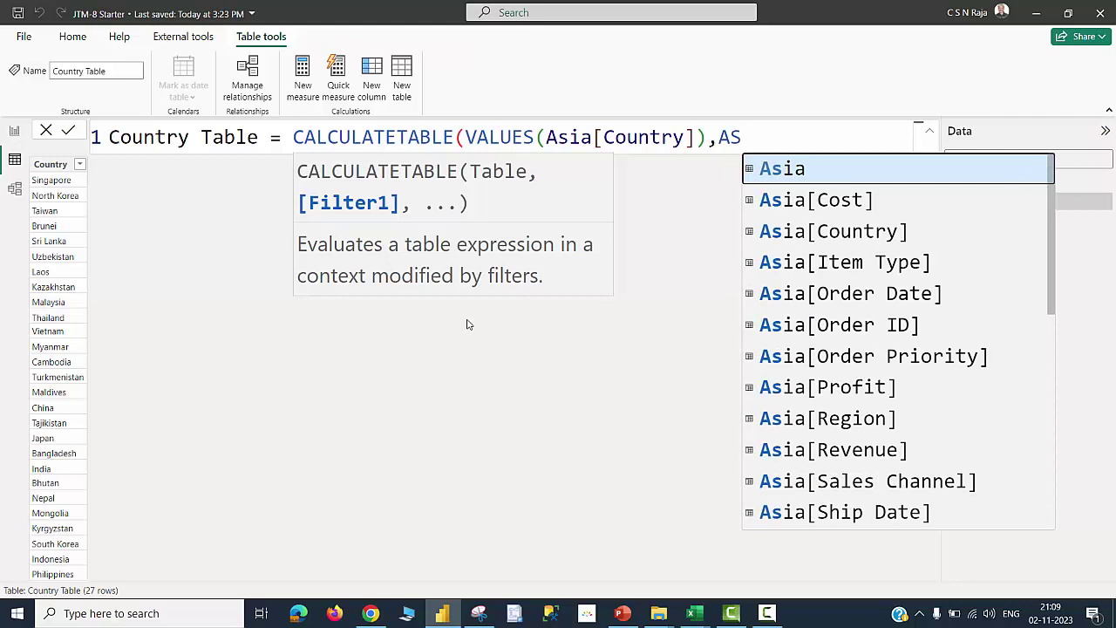
left_click(813, 390)
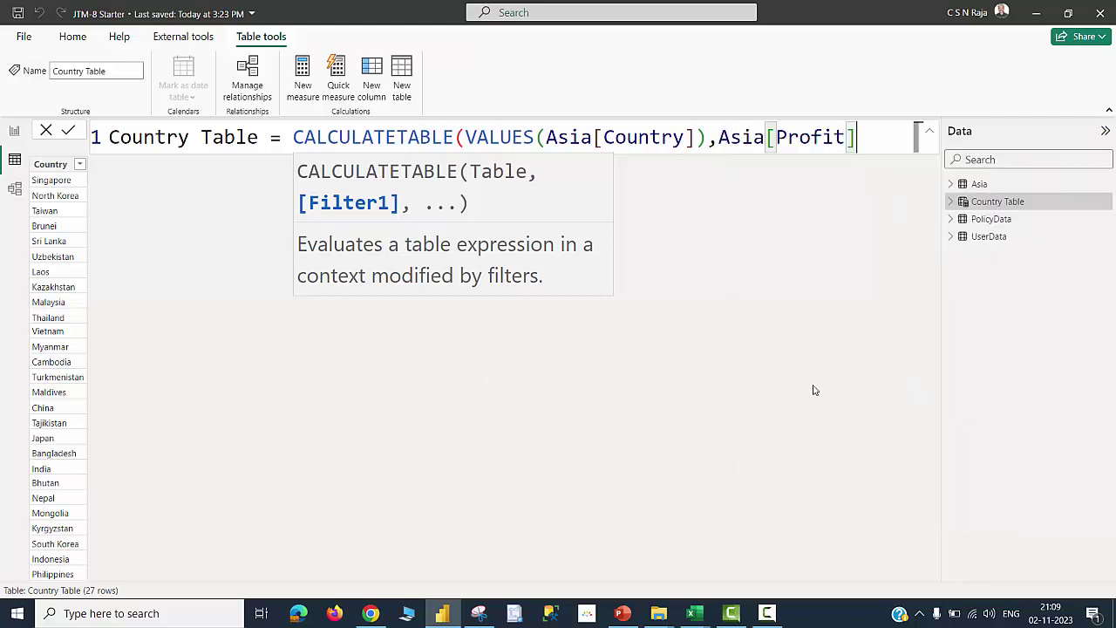
type(">")
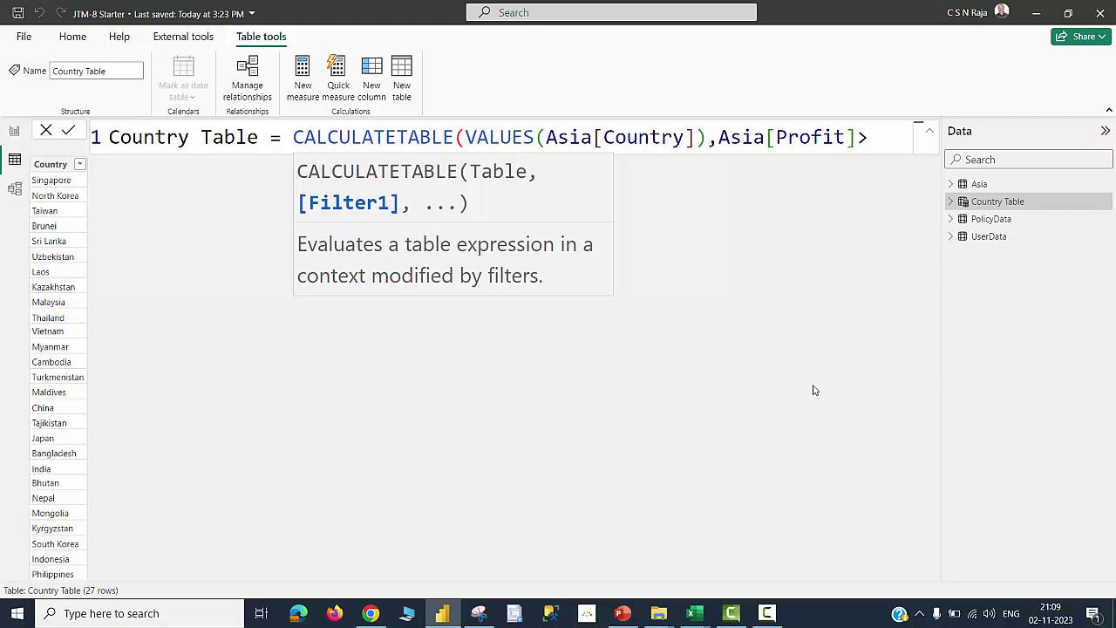
type("1600000)")
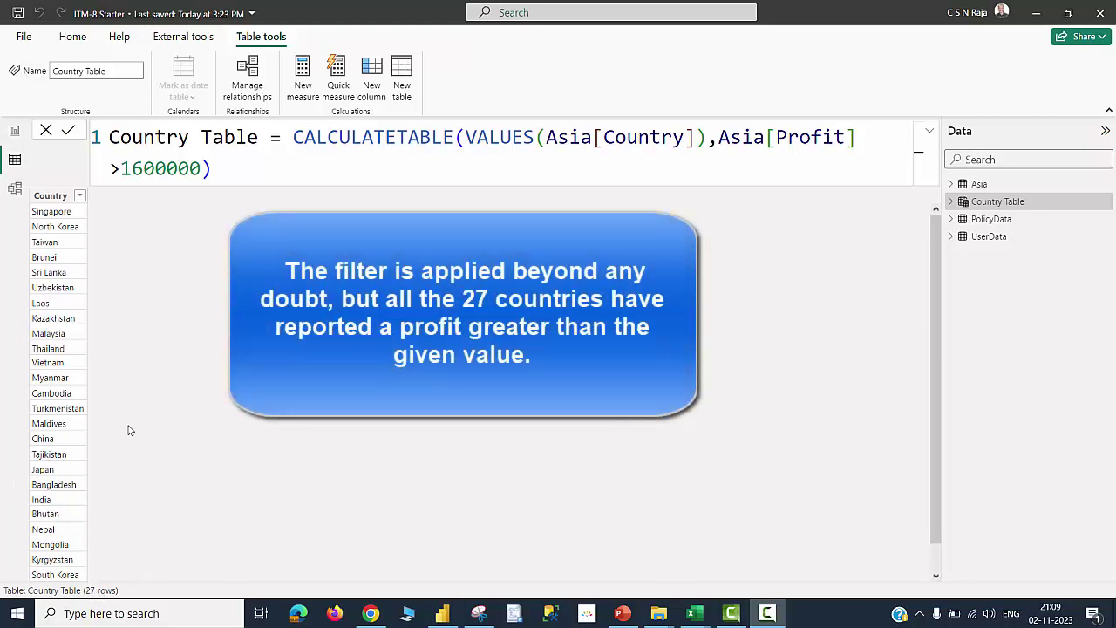
left_click(144, 169)
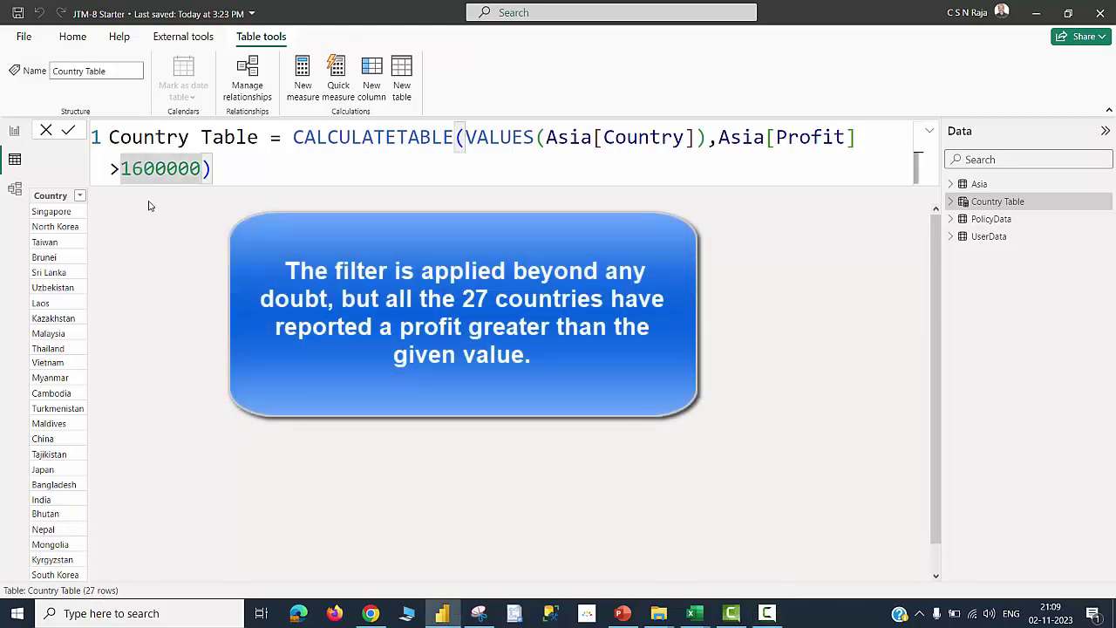
key("BackSpace")
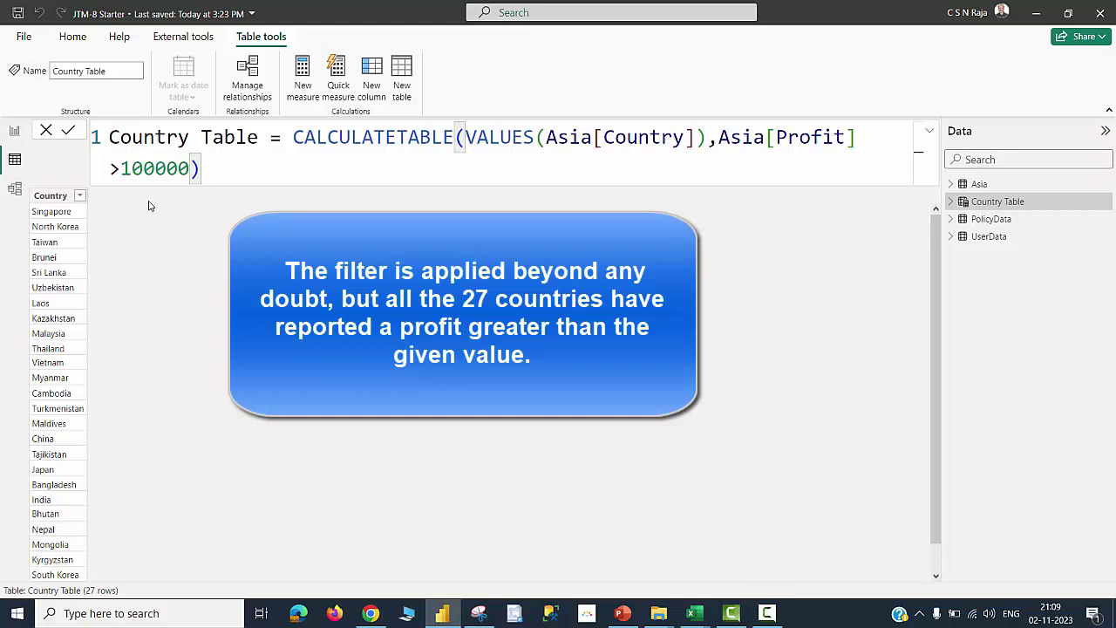
type("7")
key("Return")
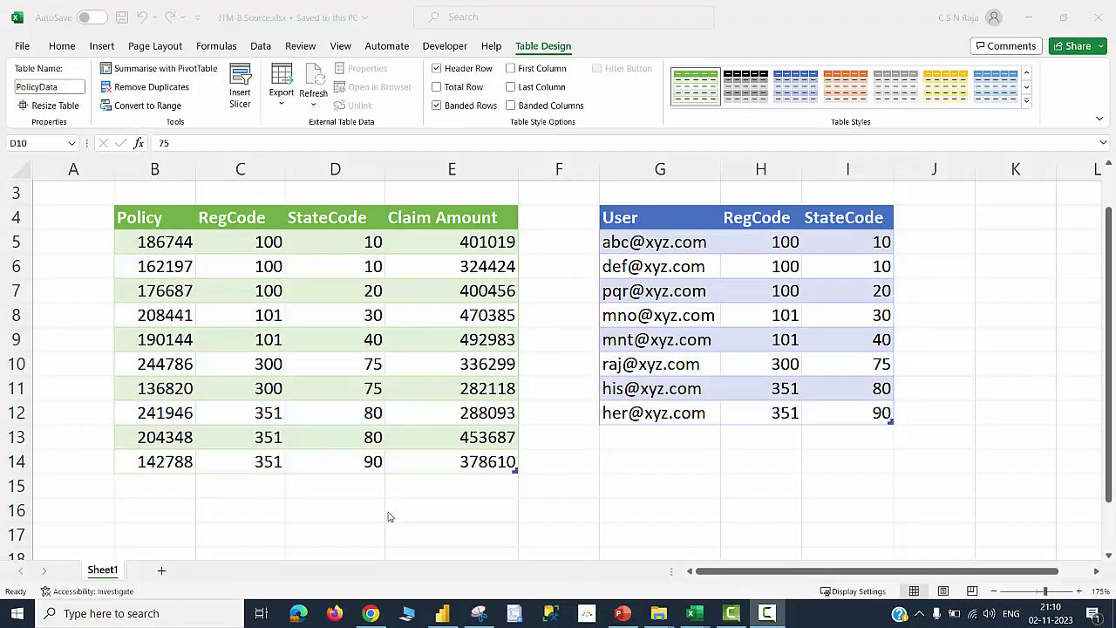
Step: Inspect the PolicyData and UserData tables in the Excel source workbook, then return to Power BI
left_click(322, 358)
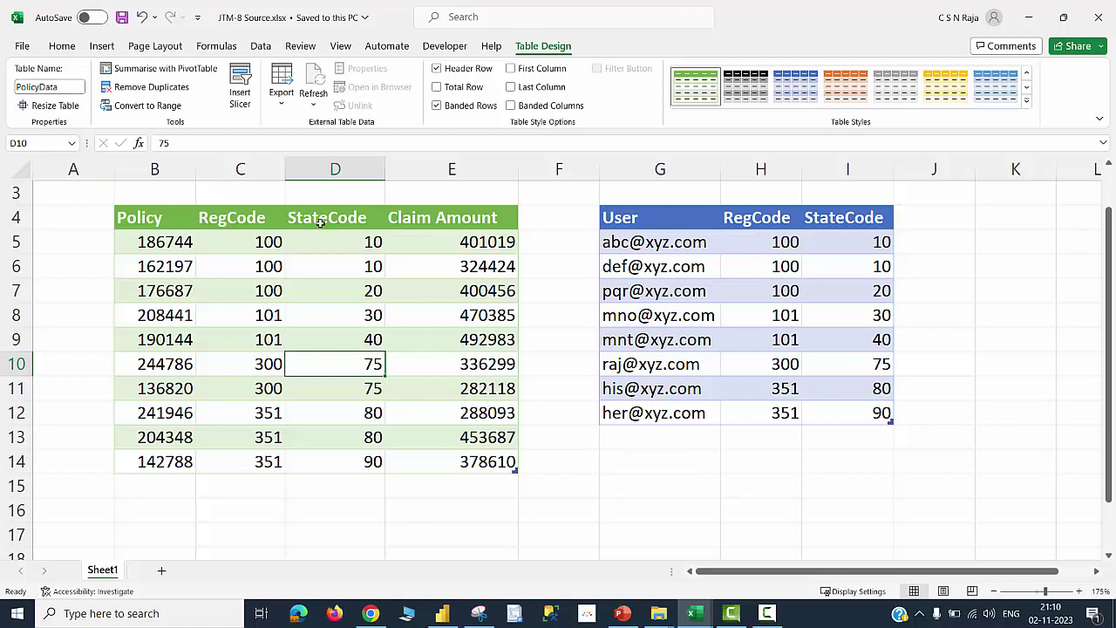
left_click(752, 292)
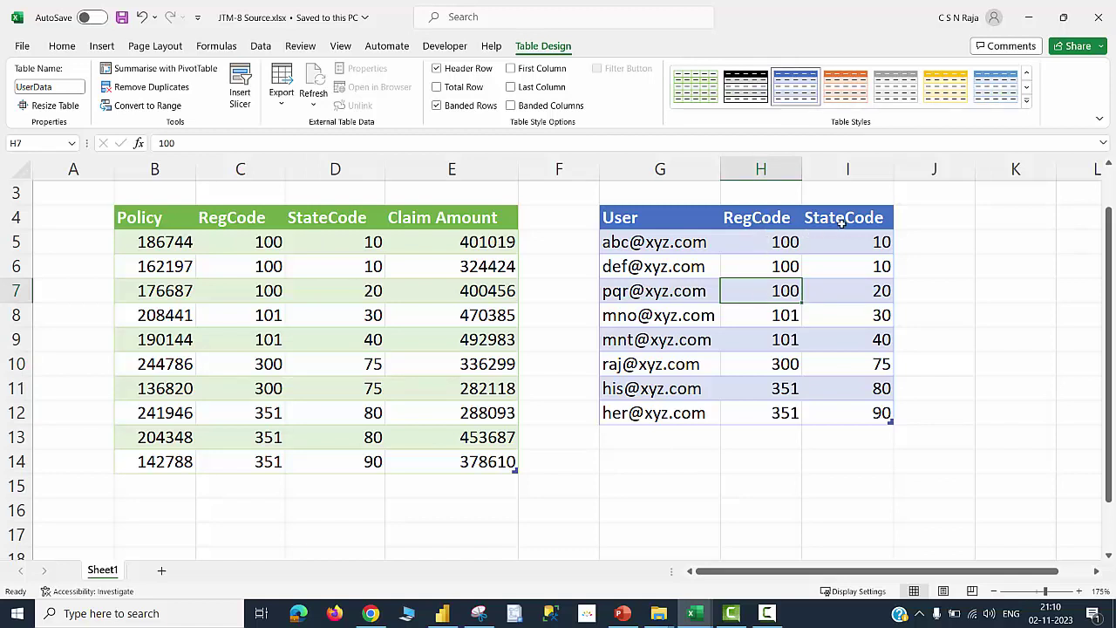
left_click(444, 614)
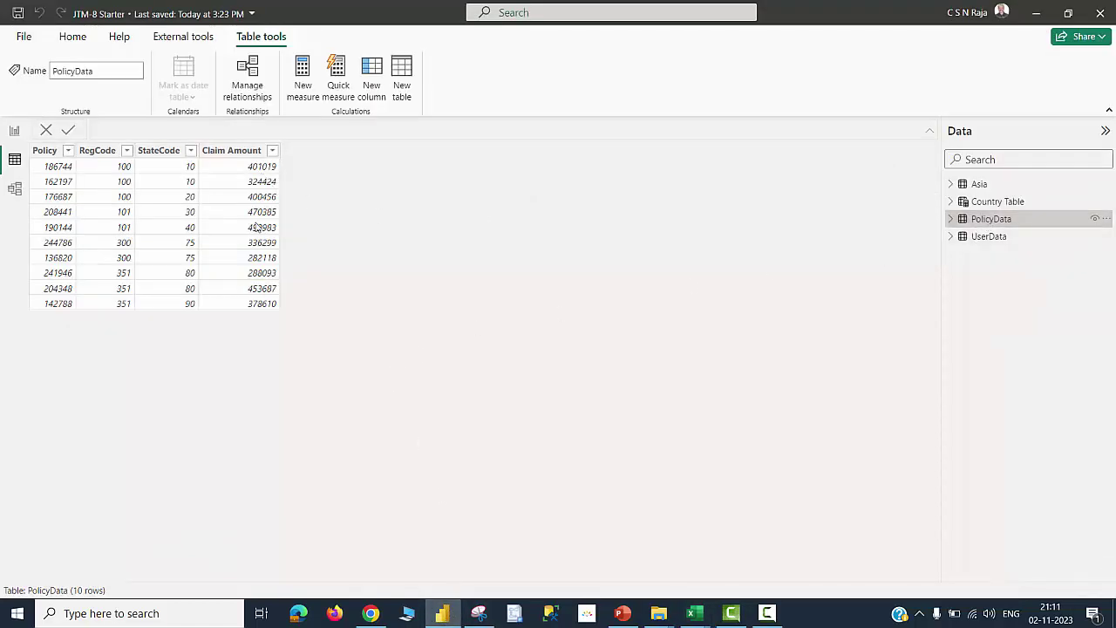
Step: Look over the UserData rows, then go back to the report page
left_click(990, 237)
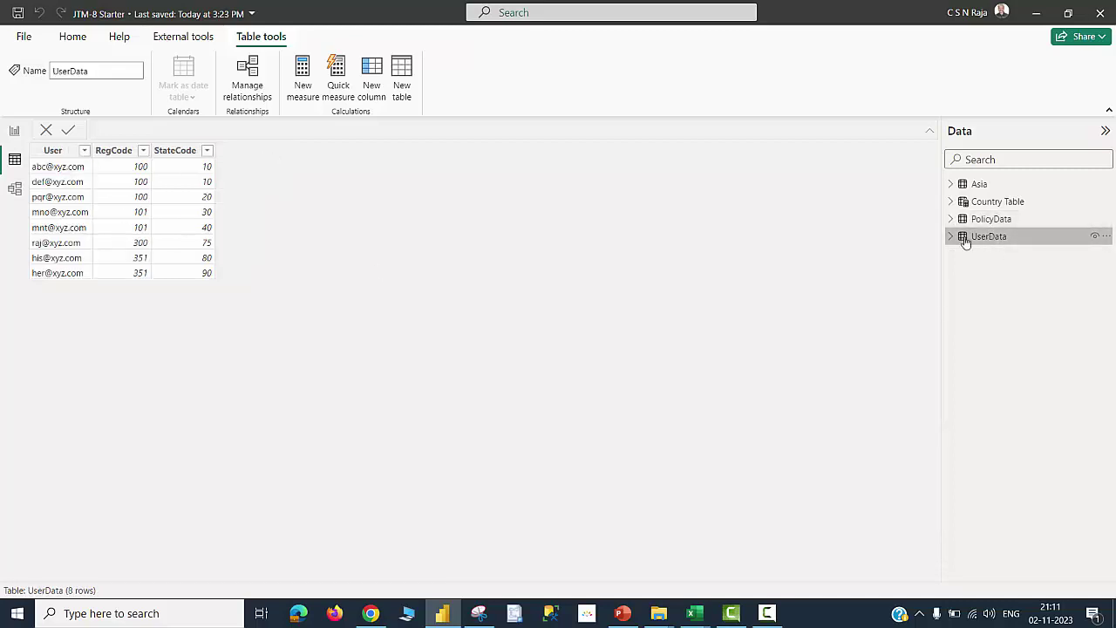
left_click(14, 132)
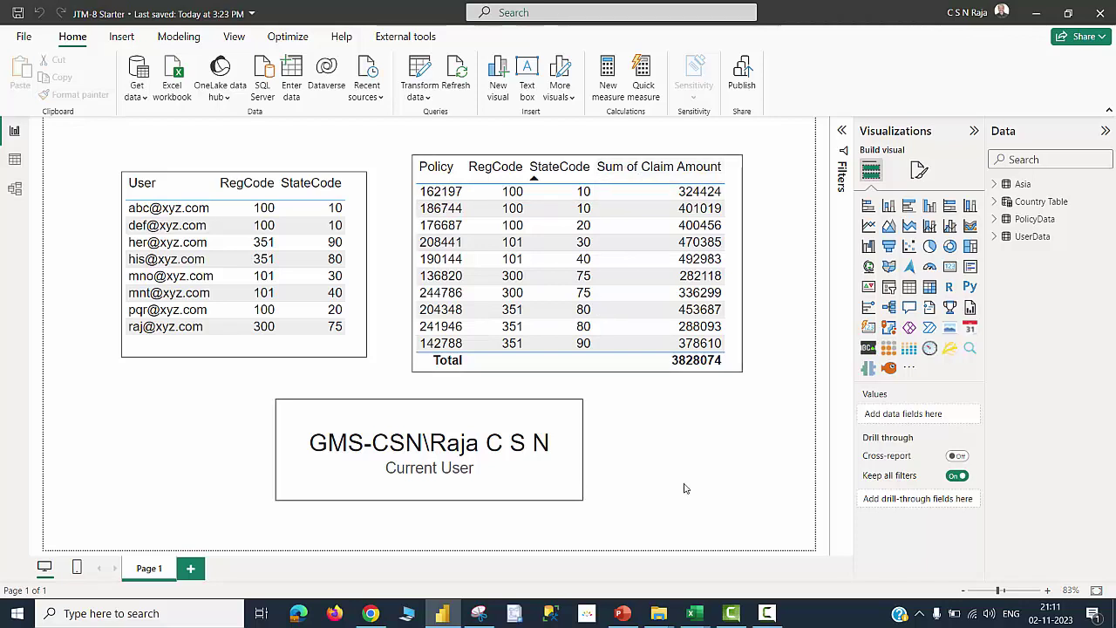
Step: Select the Current User card and reveal its measure formula, USERPRINCIPALNAME()
left_click(553, 486)
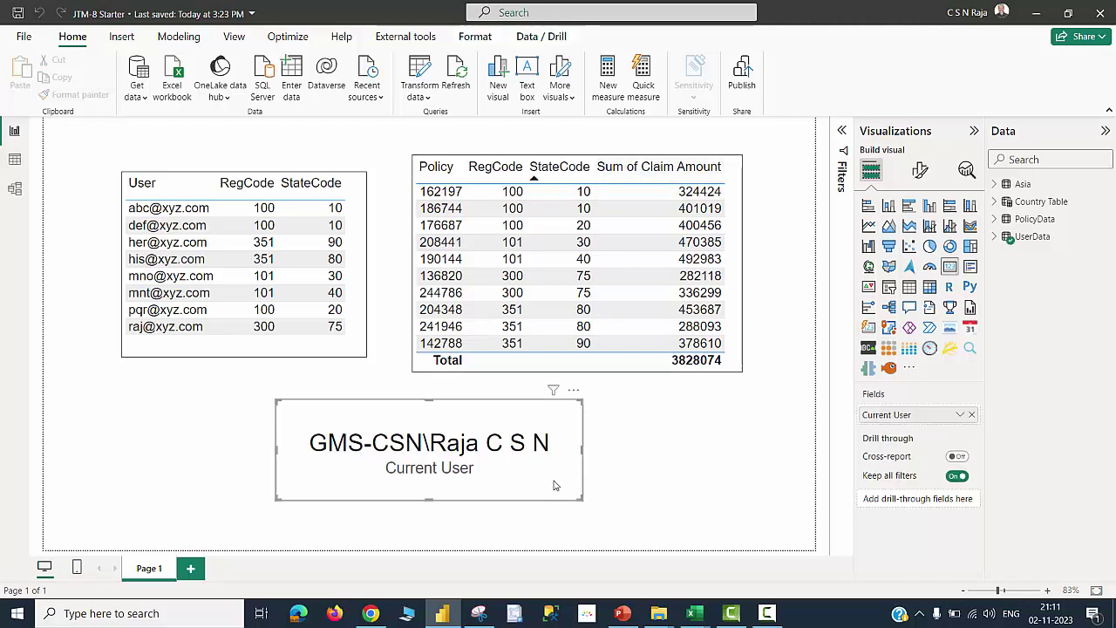
left_click(1038, 237)
left_click(1052, 254)
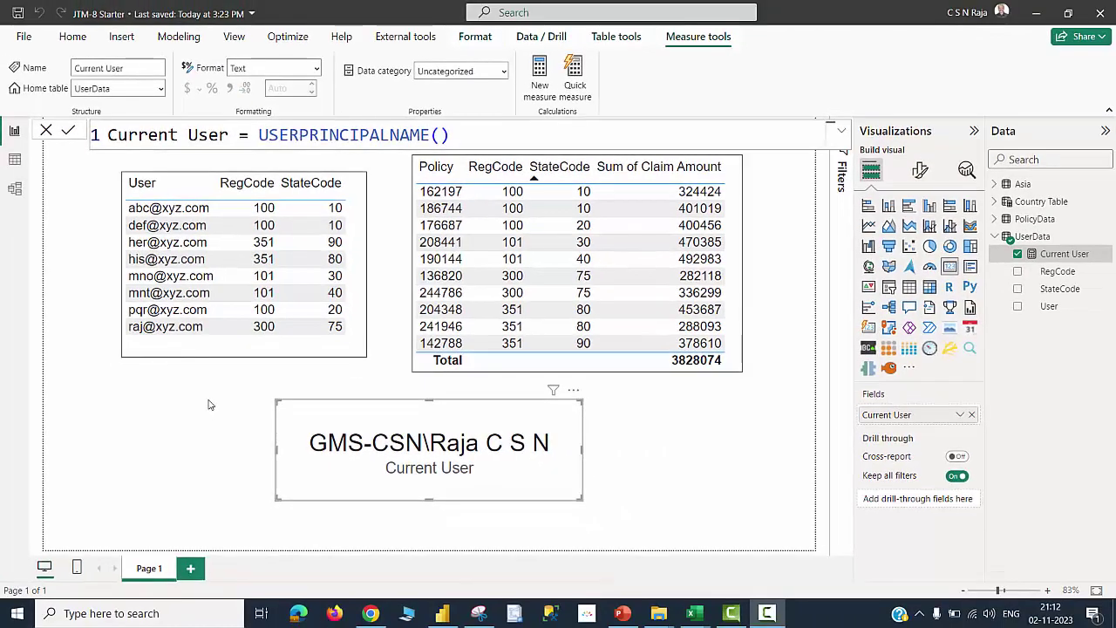
Step: Create a new security role named UPN TEST in Manage roles
left_click(179, 37)
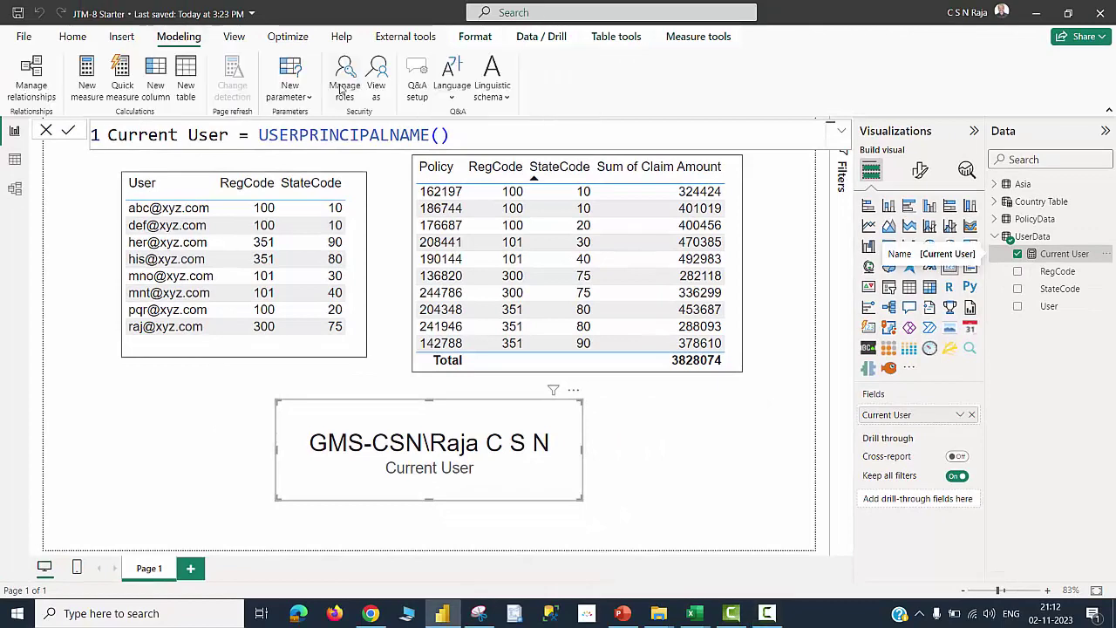
left_click(345, 76)
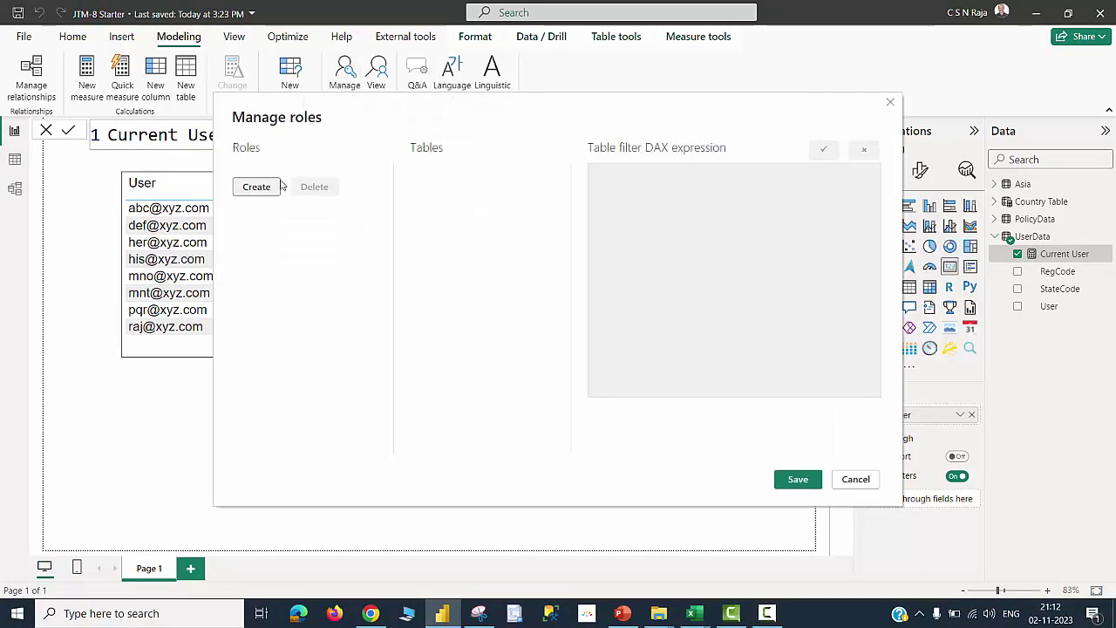
left_click(264, 191)
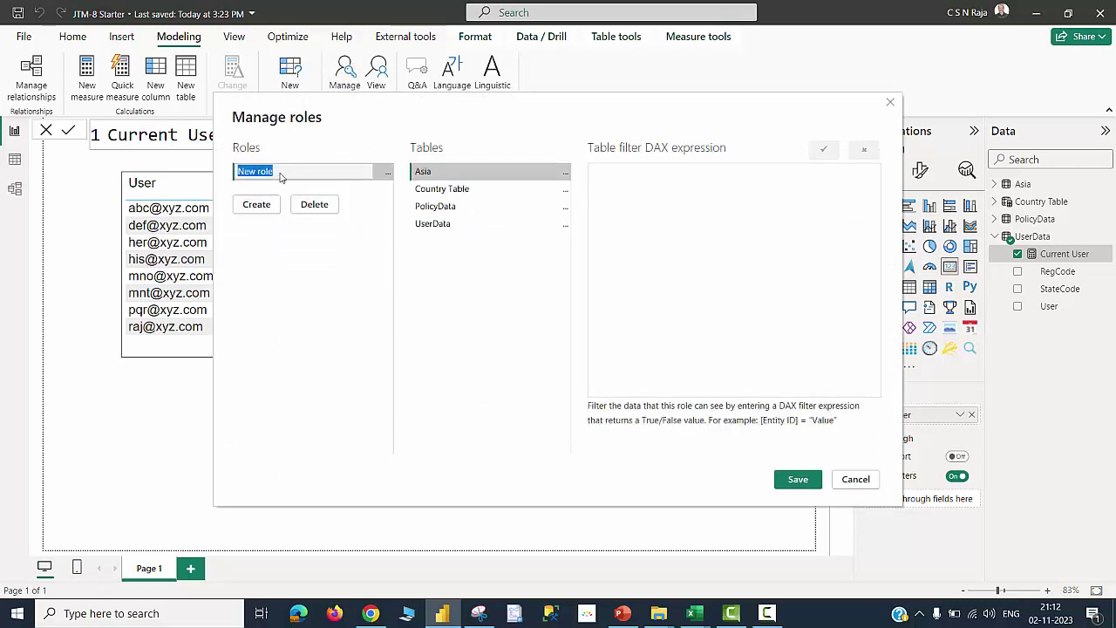
type("UPN TEST")
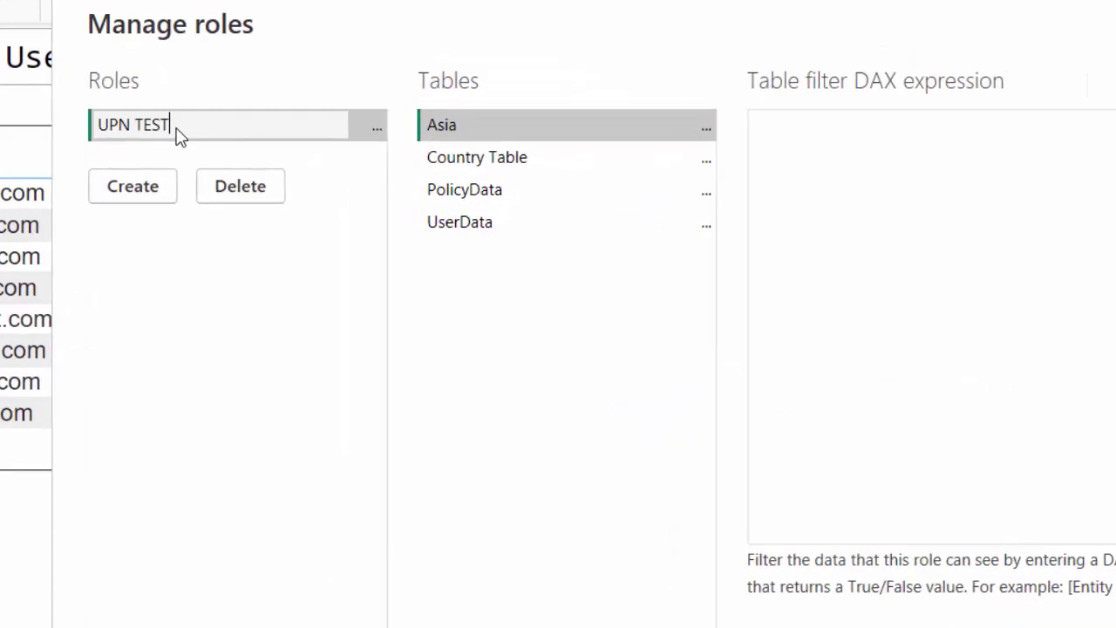
Step: Paste the MyRegion variable, UserData RegCode values for the current user, into PolicyData's filter
left_click(496, 192)
left_click(860, 163)
type("VAR MyRegion = CALCULATETABLE (VALUES( UserData[RegCode]), UserData[User] = UserPrincipalName())")
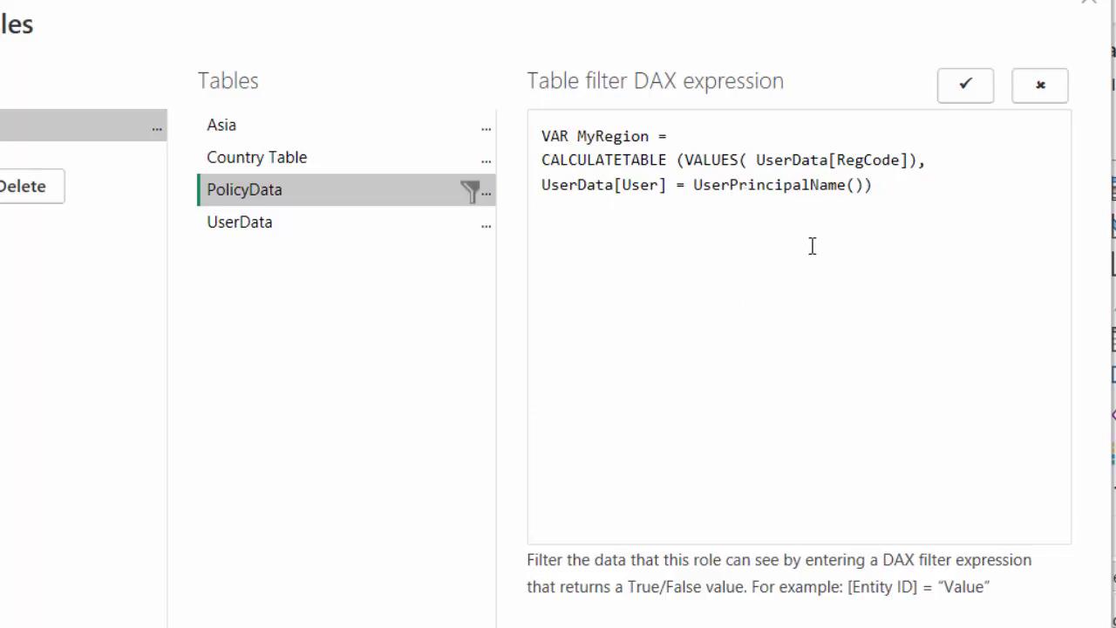
Step: Duplicate the variable as MyState, drawing from UserData[StateCode] instead of RegCode
left_click_drag(880, 186, 542, 137)
key("ctrl+c")
left_click(603, 239)
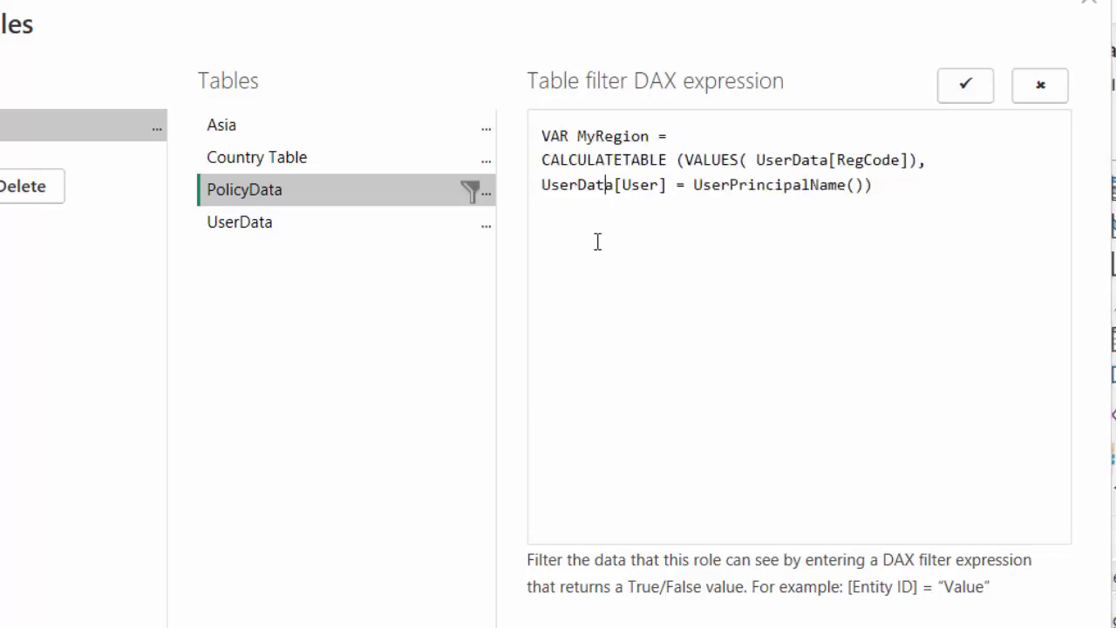
left_click(889, 186)
key("Return")
key("Return")
key("ctrl+v")
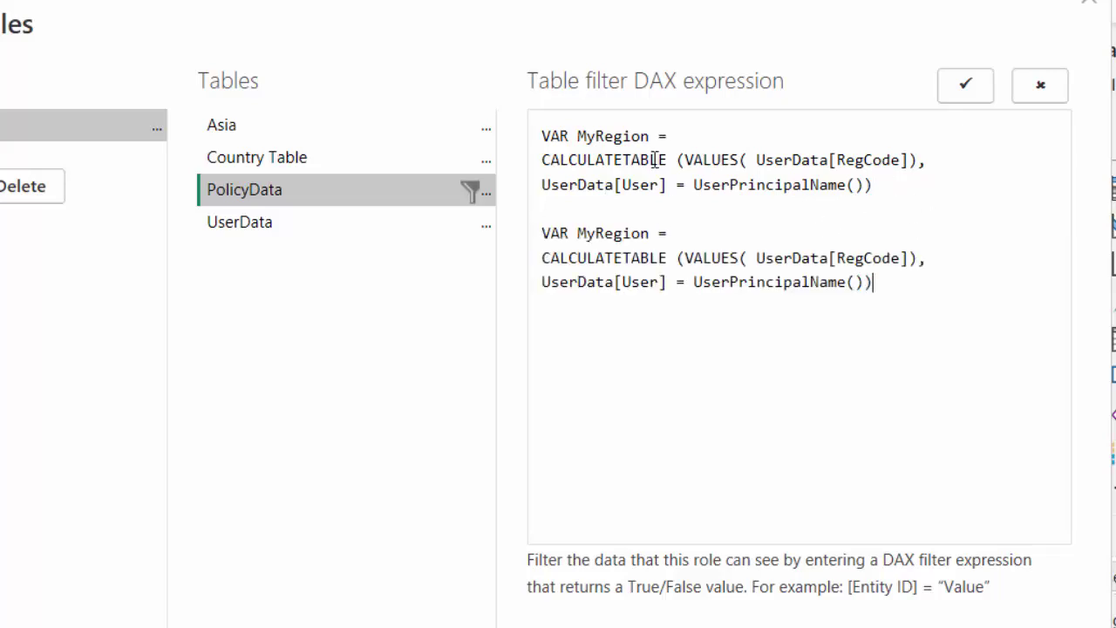
left_click(654, 236)
key("BackSpace")
key("BackSpace")
key("BackSpace")
key("BackSpace")
key("BackSpace")
key("BackSpace")
type("State")
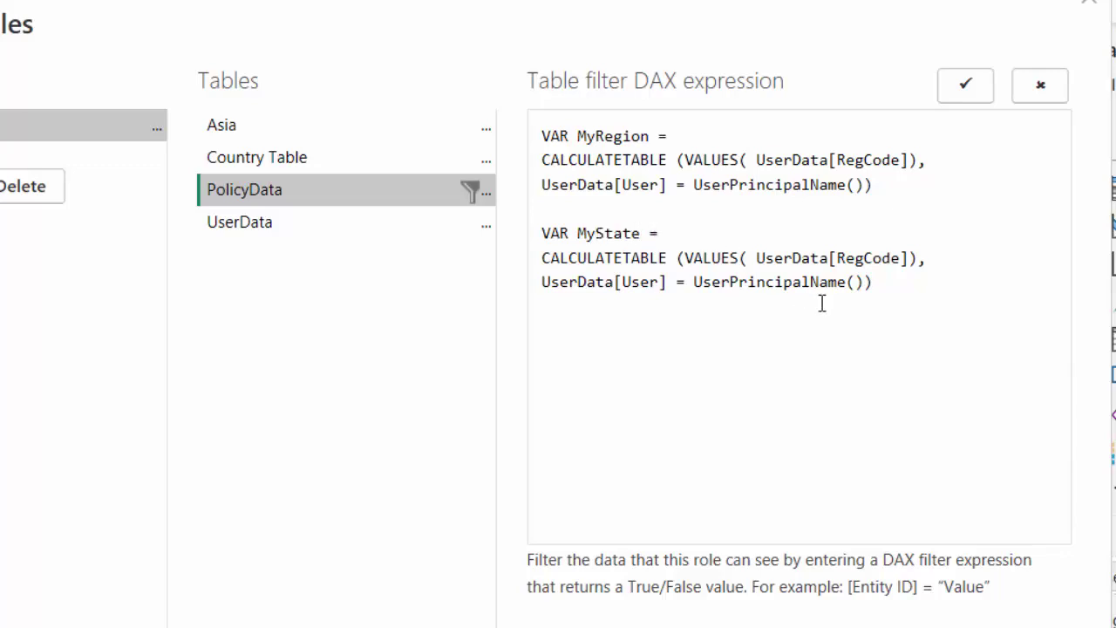
left_click(864, 258)
key("BackSpace")
key("BackSpace")
key("BackSpace")
type("State")
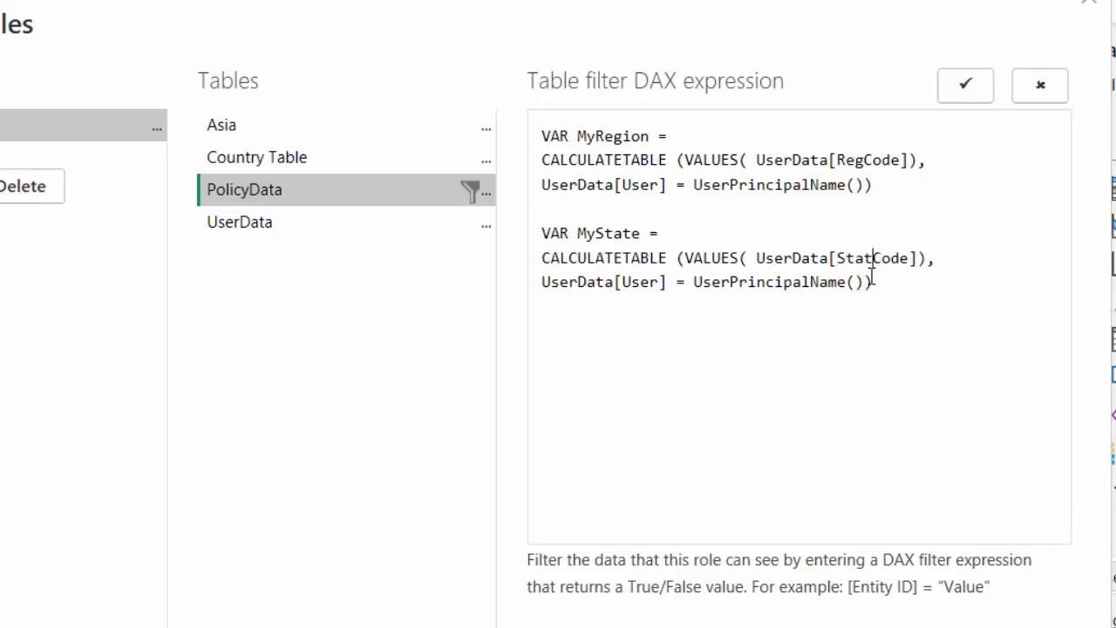
Step: Add RETURN PolicyData[RegCode] IN MyRegion && PolicyData[StateCode] IN MyState
left_click(910, 288)
key("Return")
key("Return")
type("RETURN")
key("Return")
key("Return")
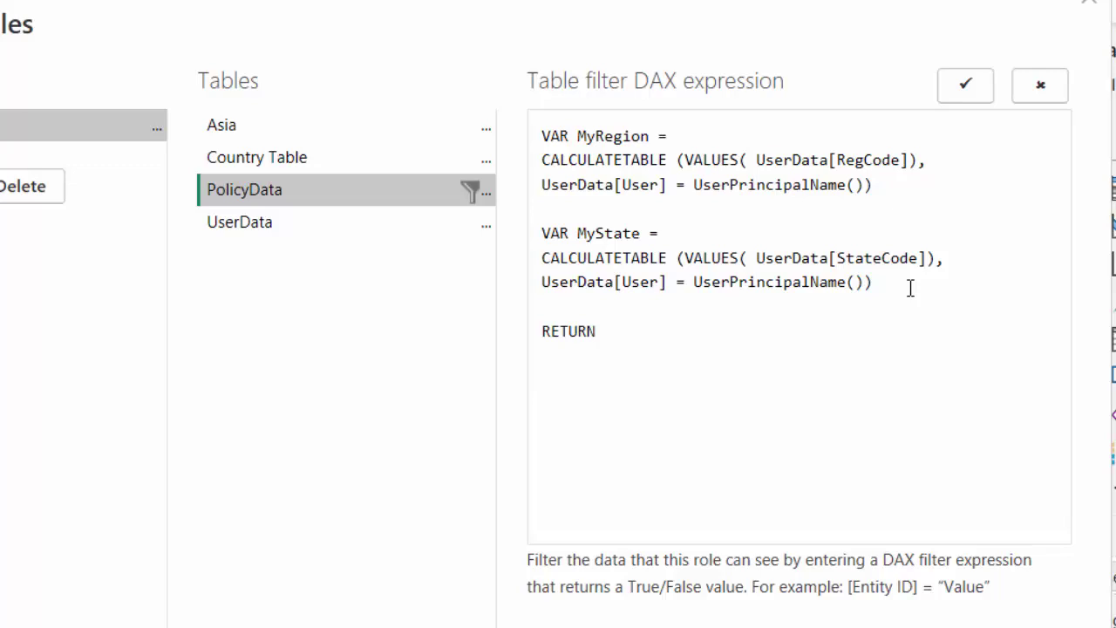
type("PolicyData[RegCode] IN MyRegion && PolicyData[StateCode] IN MyState")
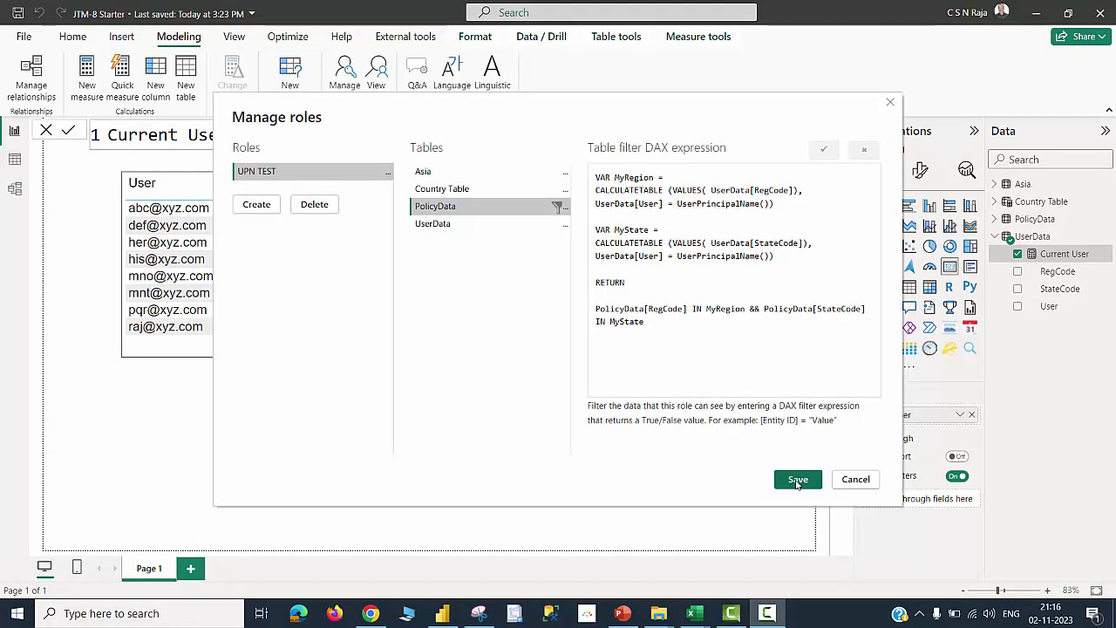
Step: Save the UPN TEST role and view as the first user's e-mail, showing two RegCode 100 policies
left_click(798, 485)
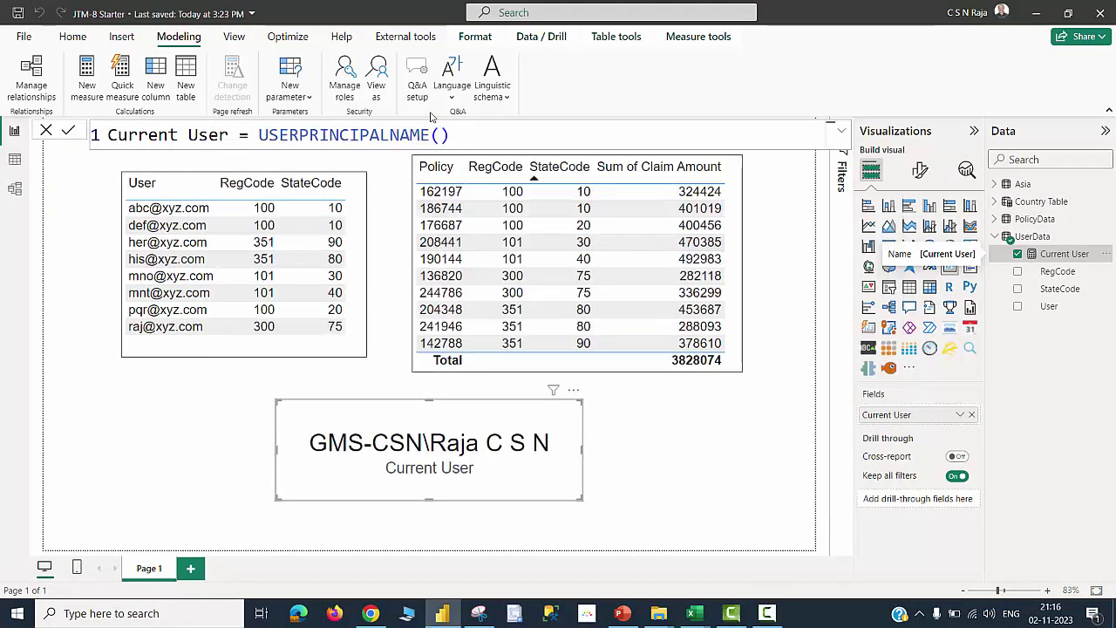
left_click(377, 83)
left_click(442, 232)
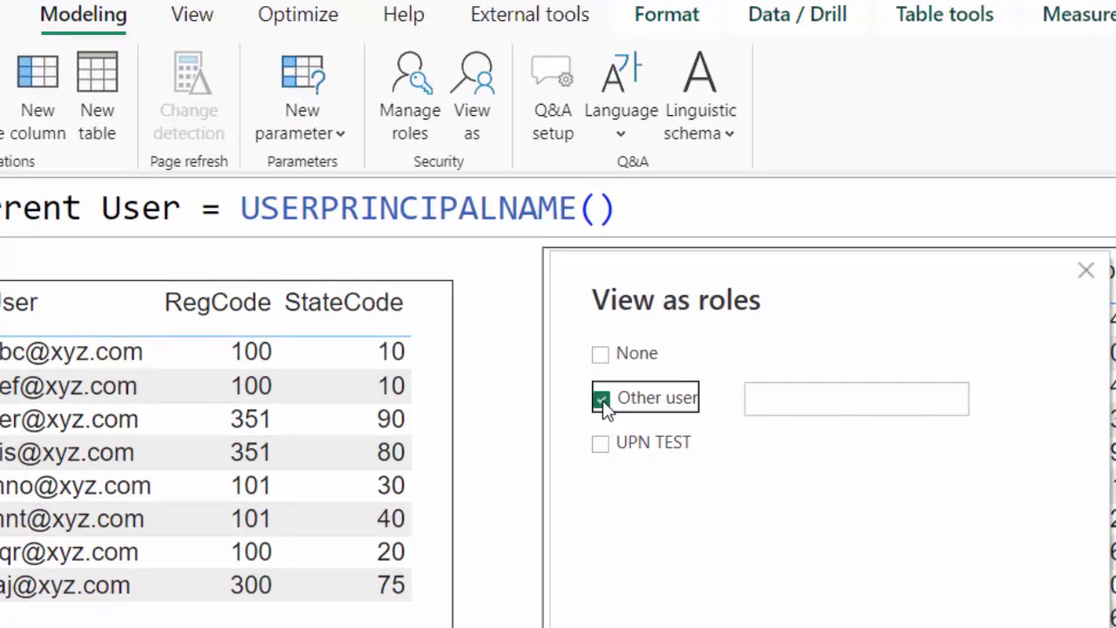
left_click(600, 442)
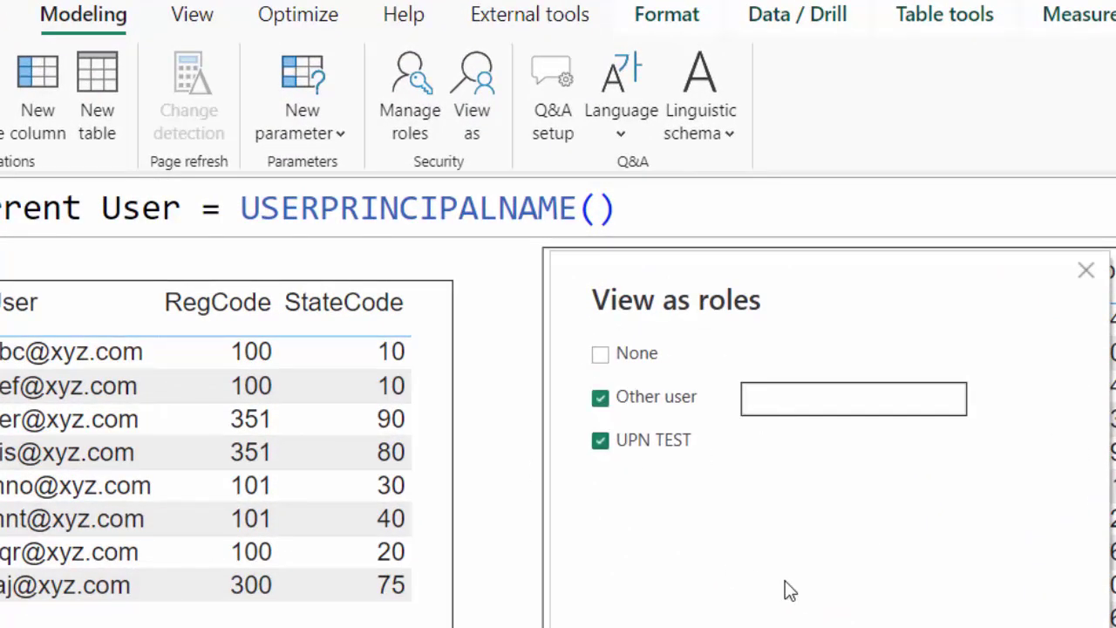
type("abc@xyz.com")
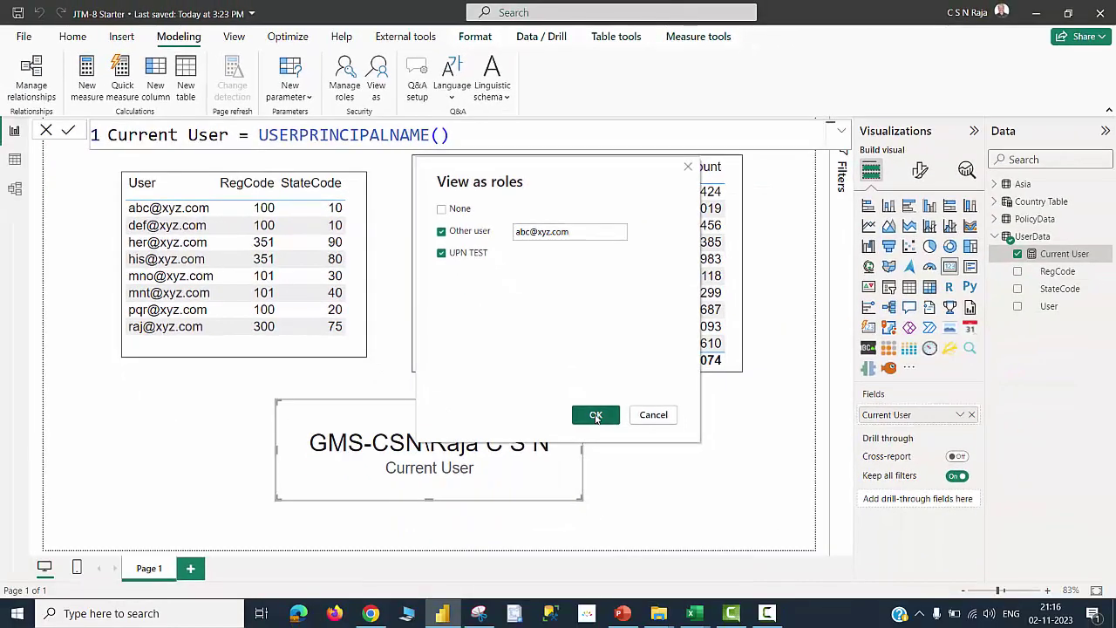
left_click(593, 413)
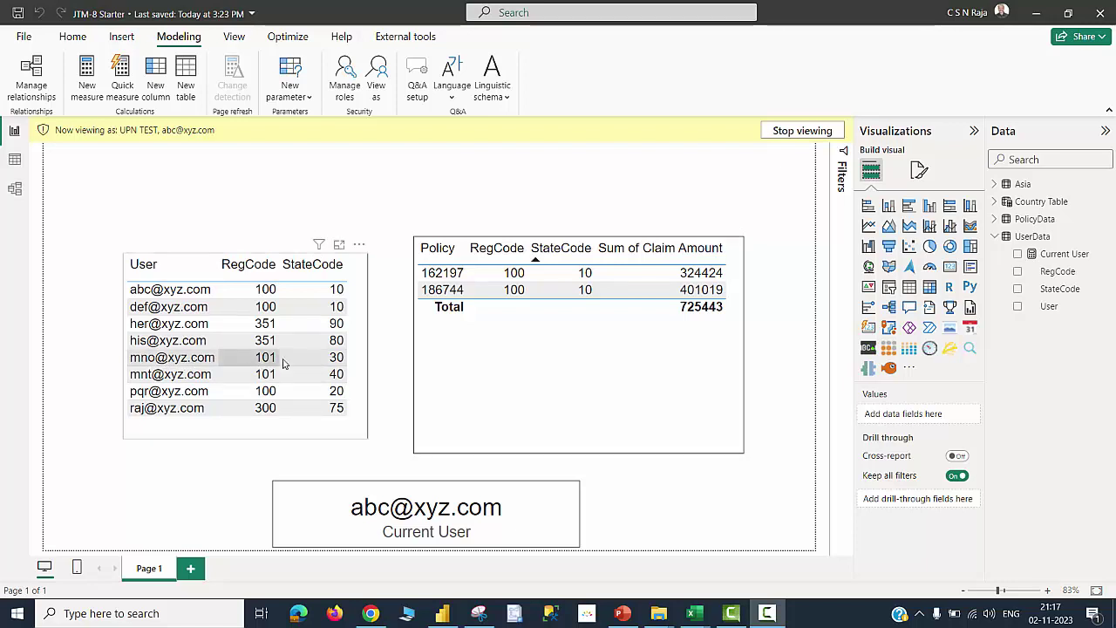
left_click(376, 82)
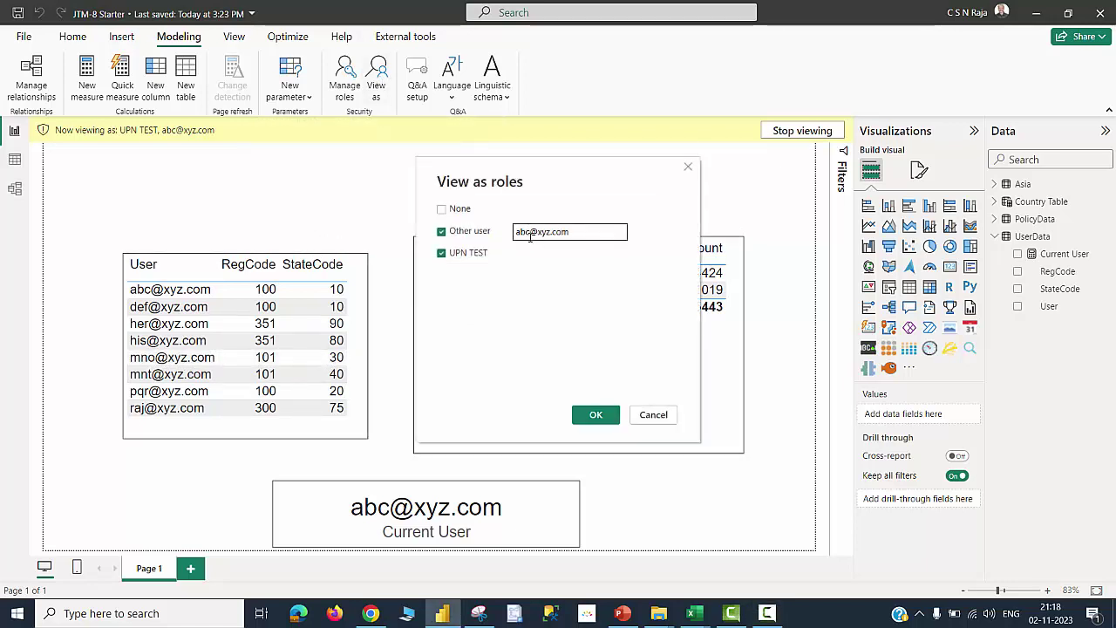
Step: View as the RegCode 101/StateCode 40 user's e-mail, leaving only policy 190144 totalling 492983
double_click(530, 232)
type("mno")
left_click(596, 415)
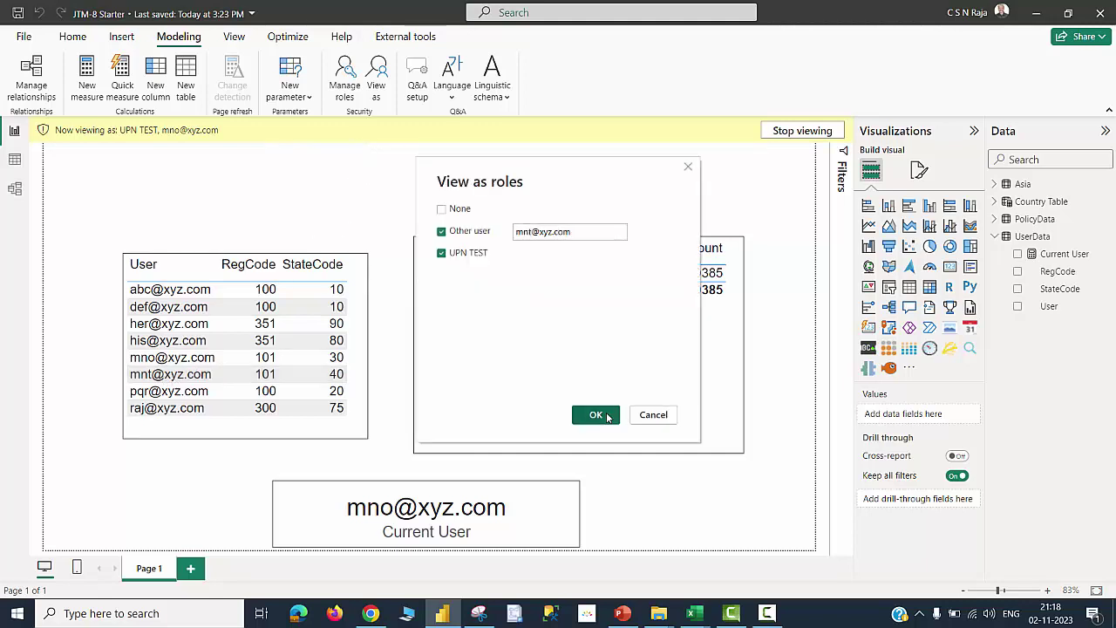
left_click(601, 415)
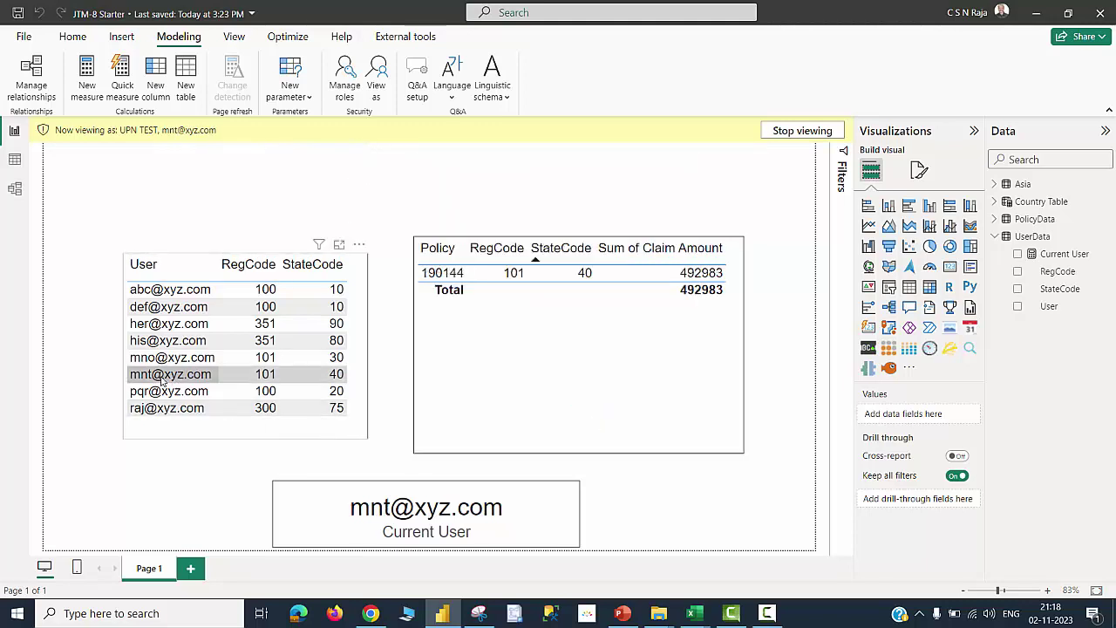